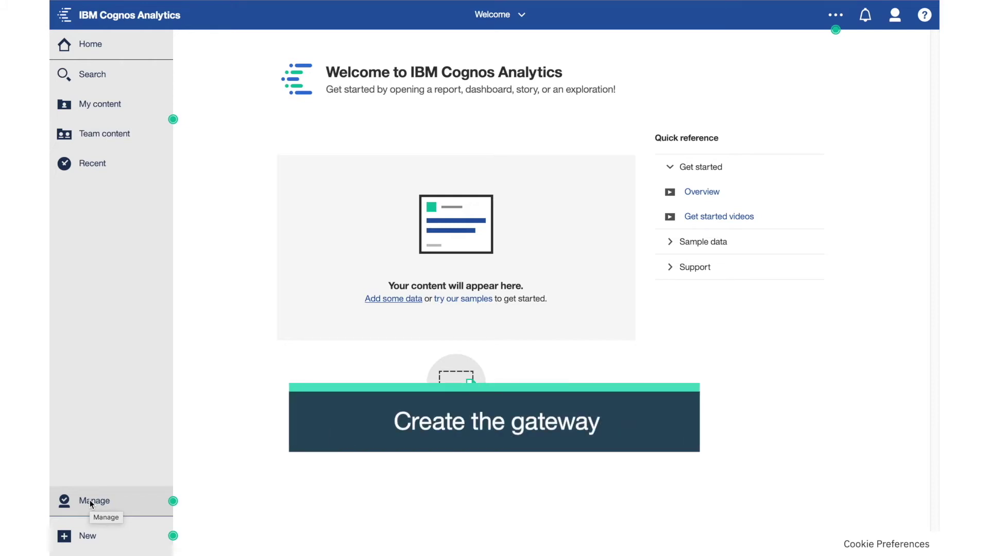
- From Manage > Secure gateway, start creating a new secure gateway
left_click(90, 500)
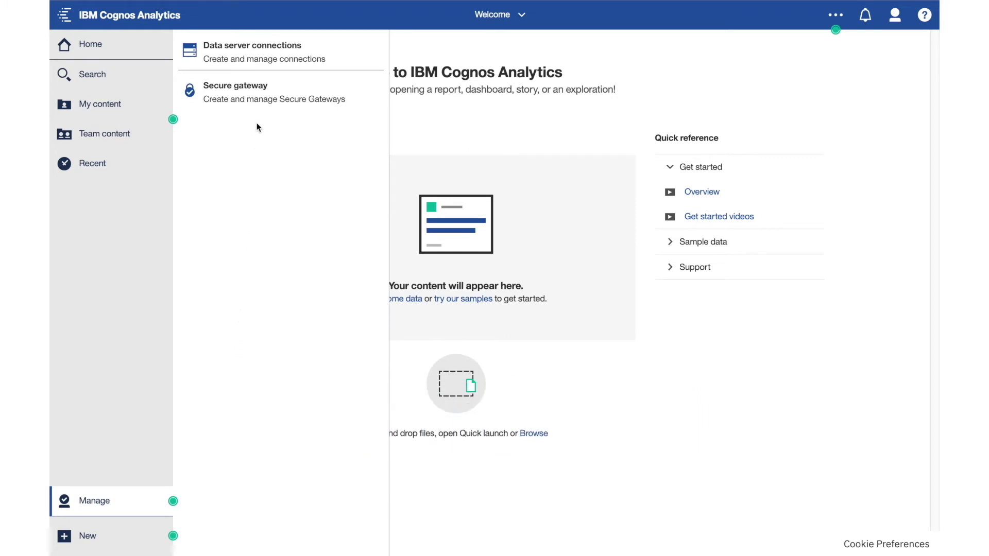
left_click(259, 100)
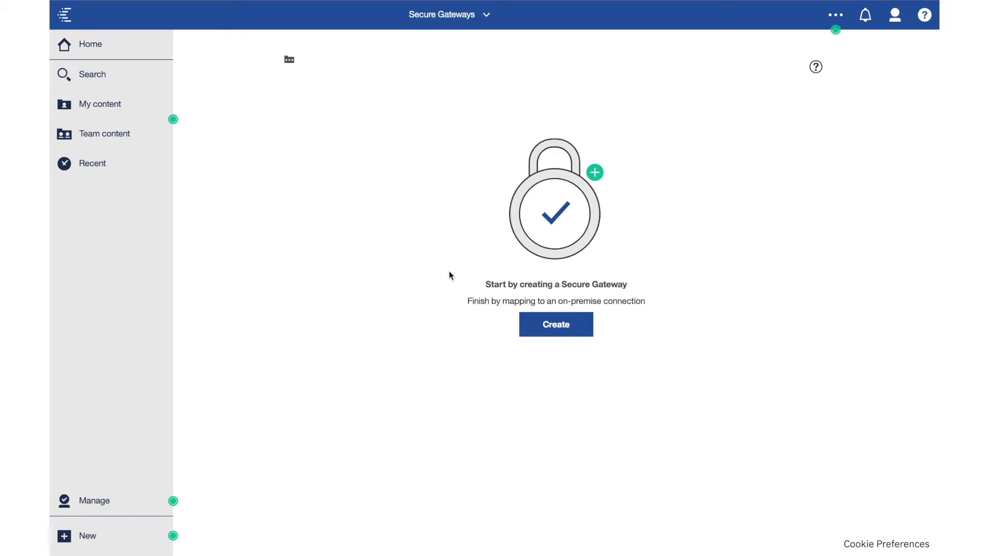
left_click(543, 332)
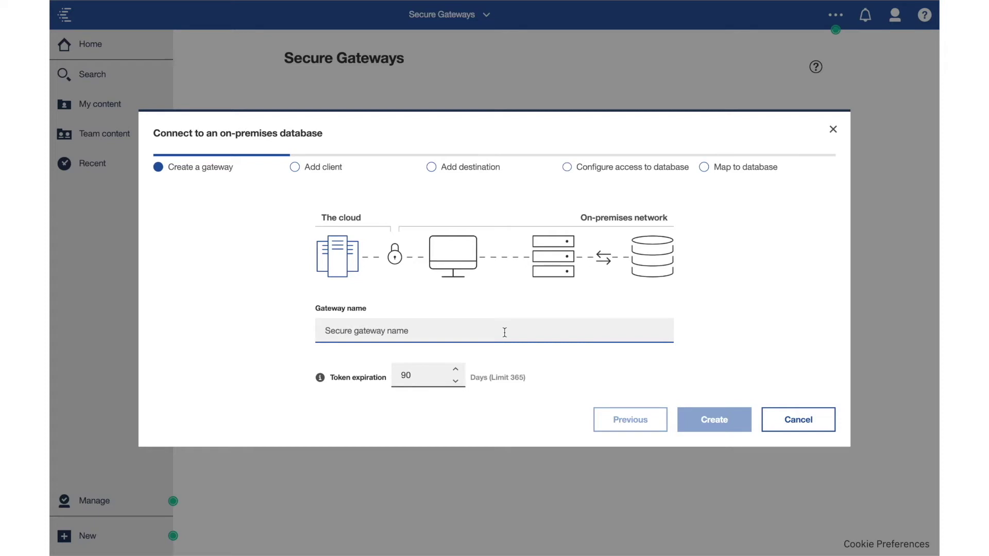
- Create the gateway YourCompany_Gateway with the token expiration kept at 90 days
type("Yo")
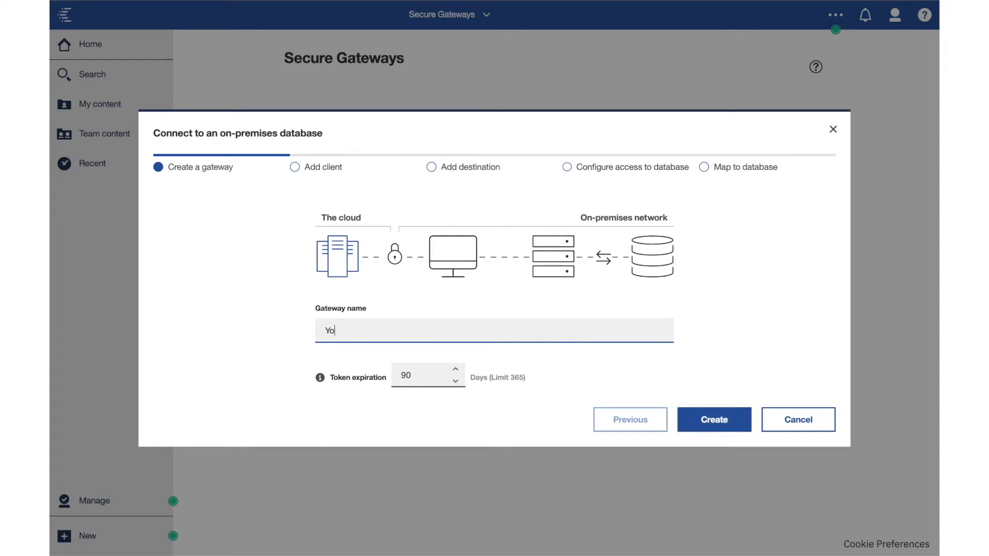
type("urCompany_Gateway")
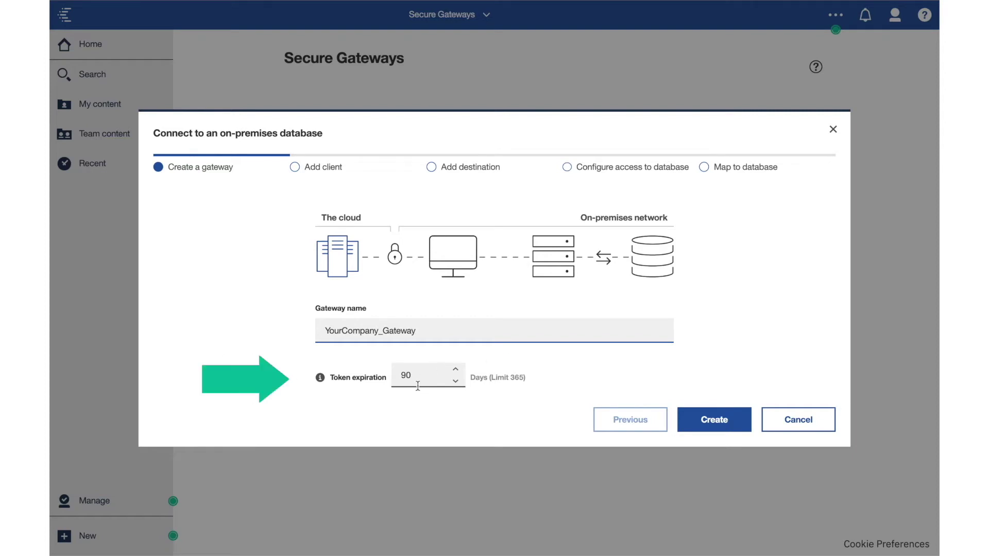
left_click_drag(416, 377, 396, 375)
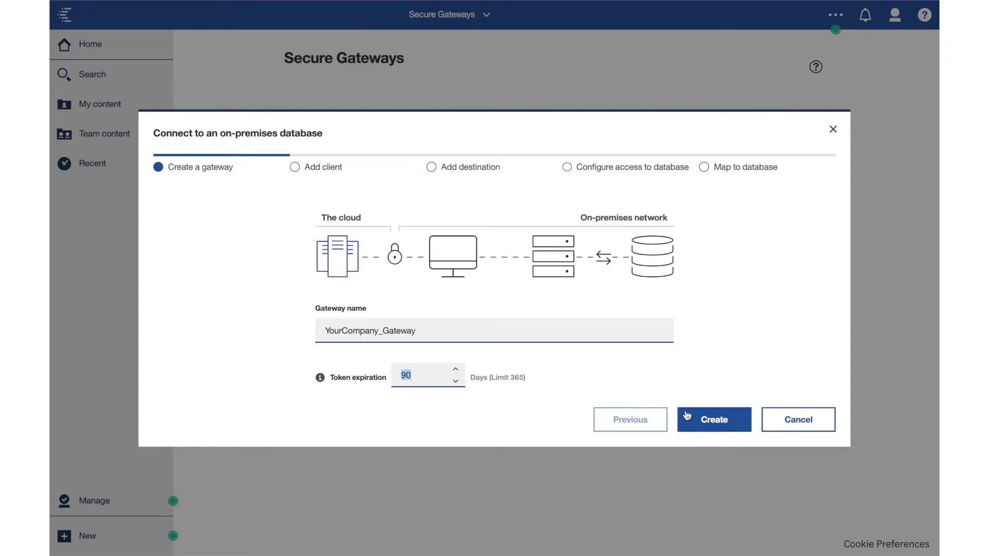
left_click(714, 422)
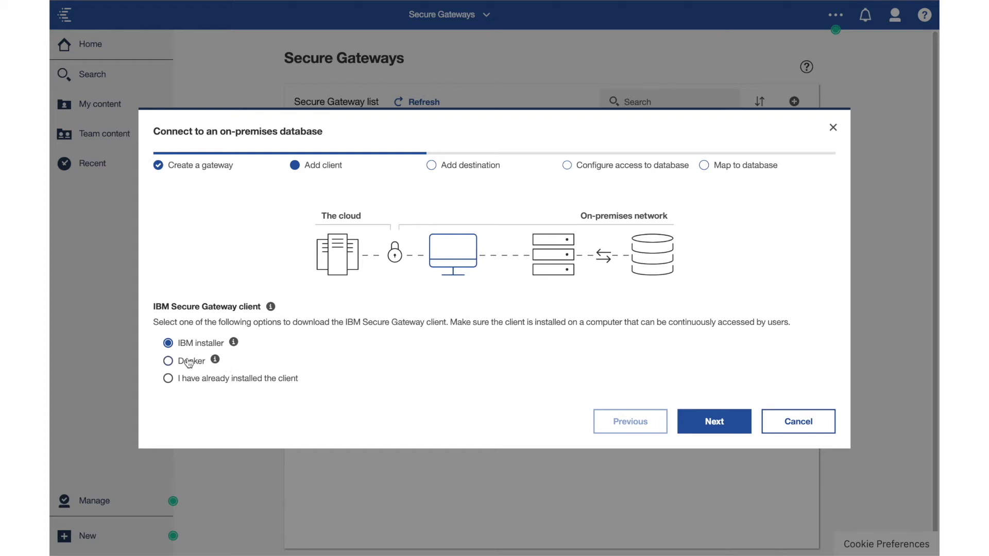
- Choose Docker as the Secure Gateway client install method and continue to its commands
left_click(169, 362)
left_click(713, 423)
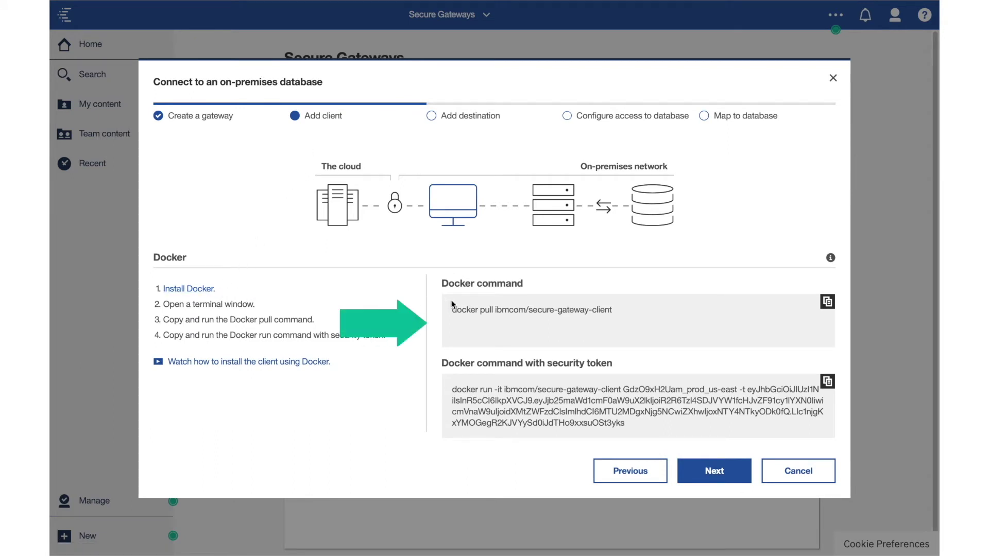
- Review the docker pull command, then copy the Docker run command containing the security token
left_click_drag(478, 311, 496, 311)
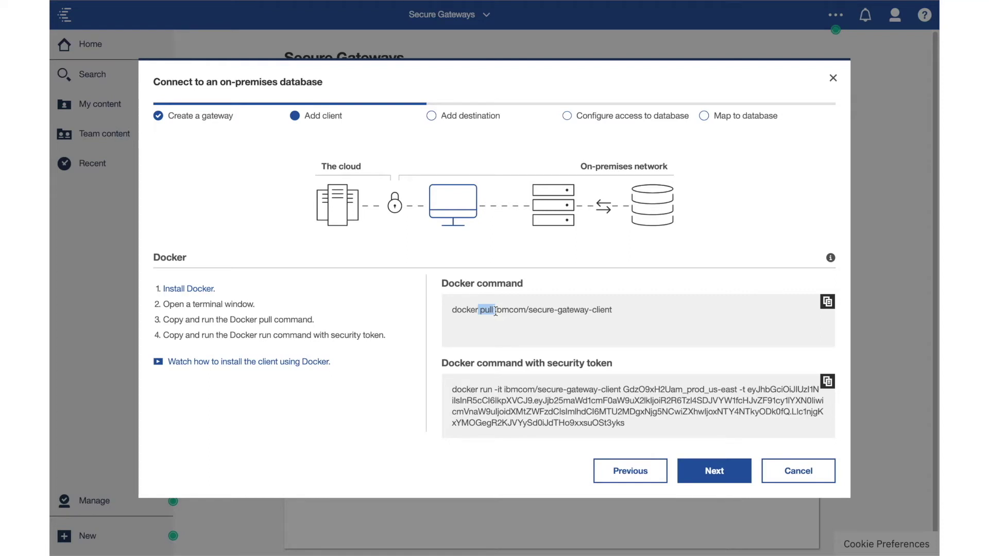
left_click(622, 371)
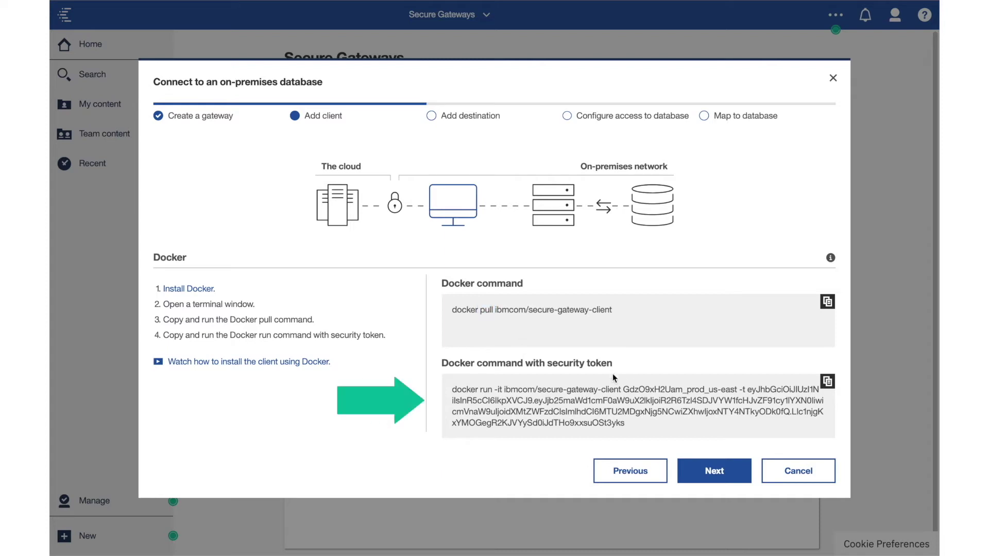
left_click_drag(479, 390, 505, 387)
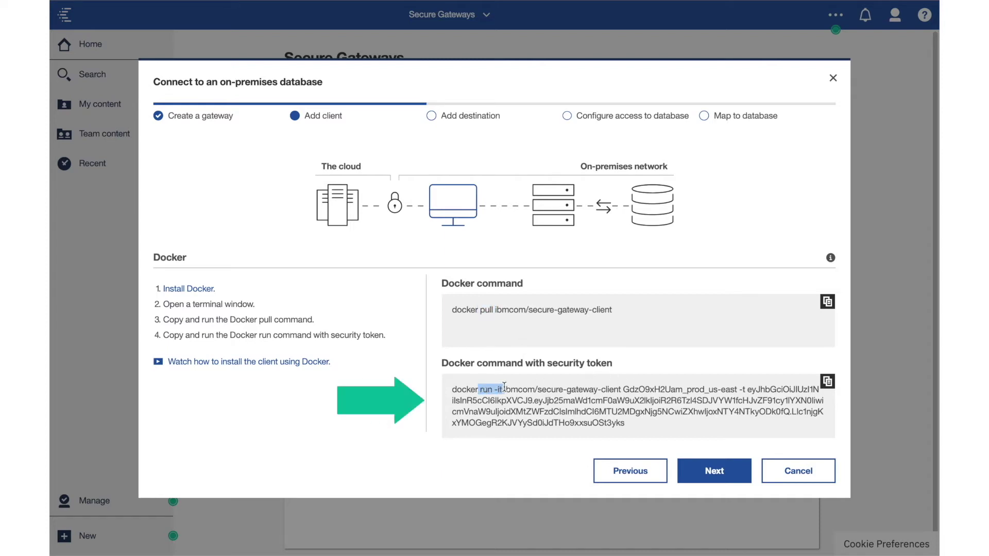
left_click(826, 382)
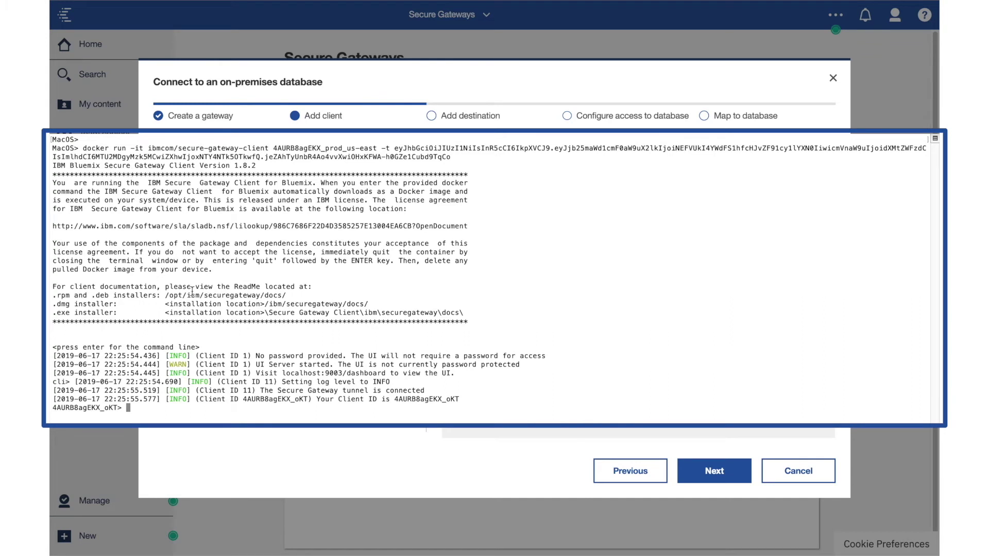
- Verify the terminal log reads 'The Secure Gateway tunnel is connected'
left_click_drag(256, 391, 434, 392)
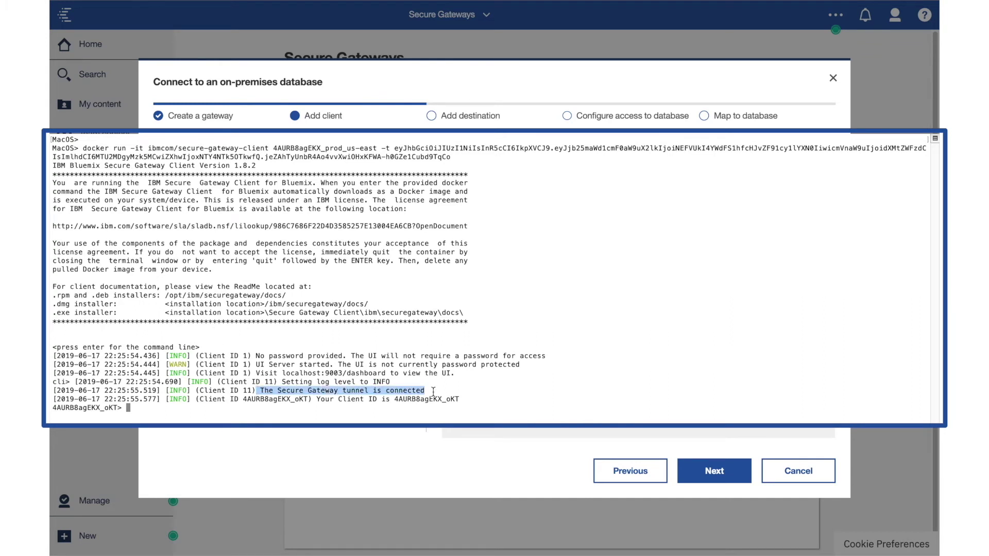
left_click(400, 418)
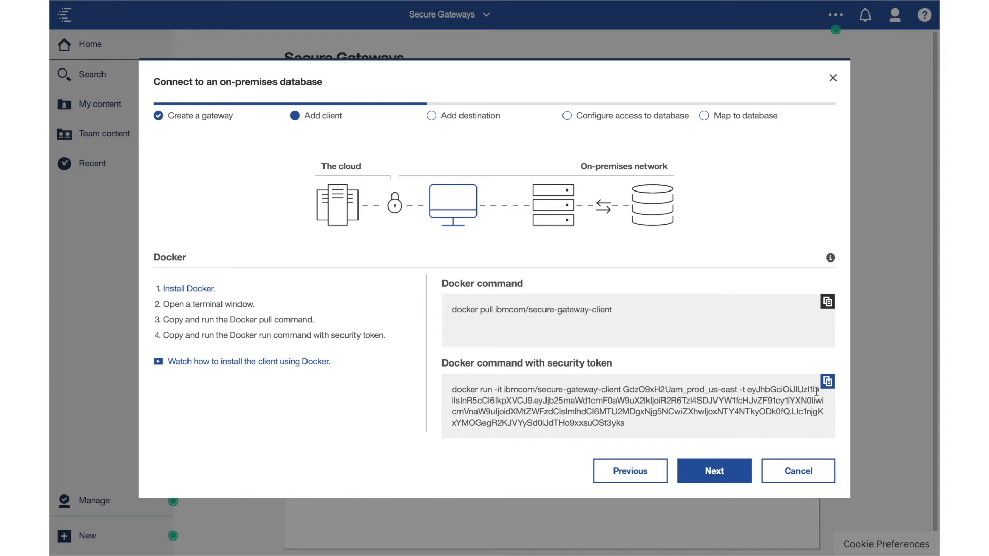
- Add destination 'MyLocal DB2 Database' with host uap-artois.ottawa.ibm.com and port 51110
left_click(714, 471)
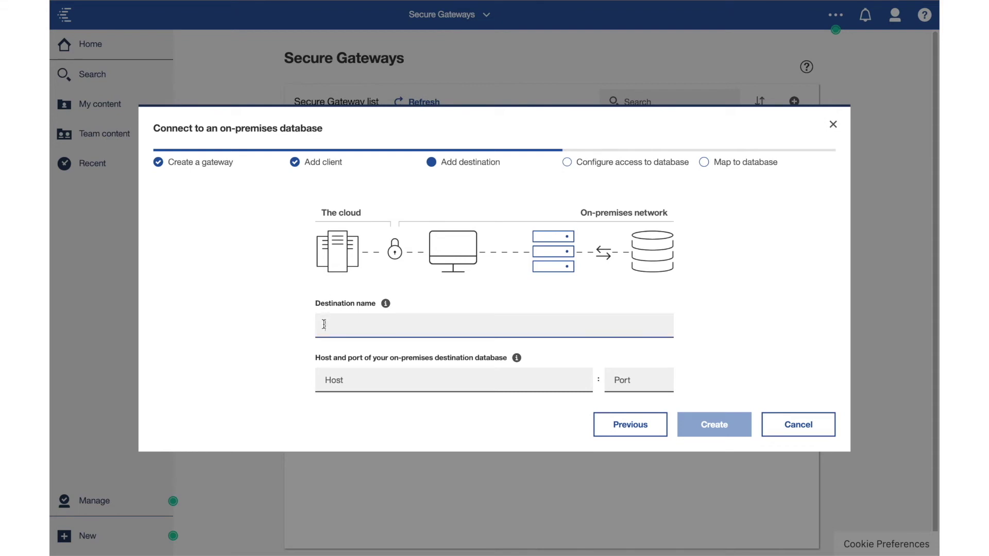
type("MyLocal DB2 Database")
key("ctrl+v")
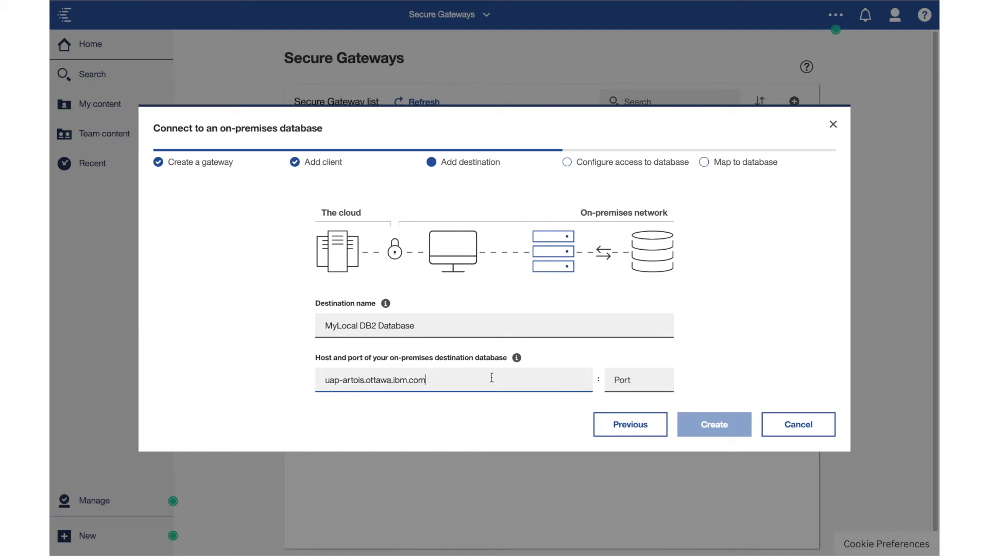
left_click(611, 380)
type("51110")
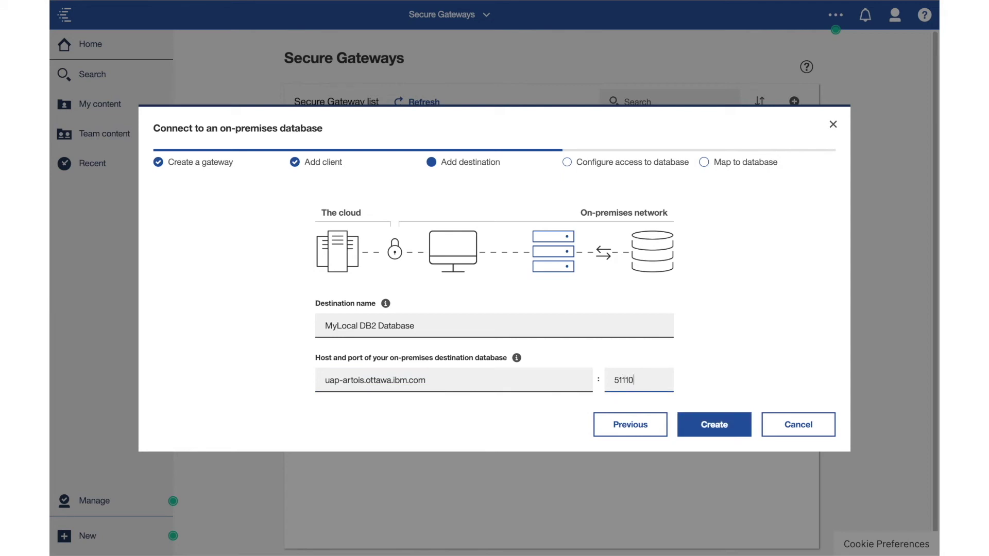
left_click(706, 427)
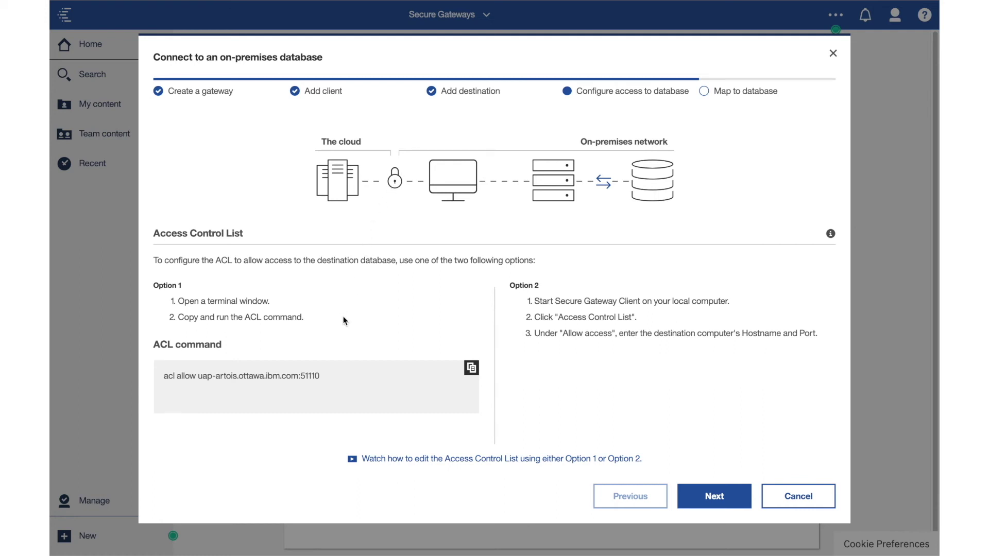
- Run 'acl allow uap-artois.ottawa.ibm.com:51110' at the gateway client prompt
left_click(470, 369)
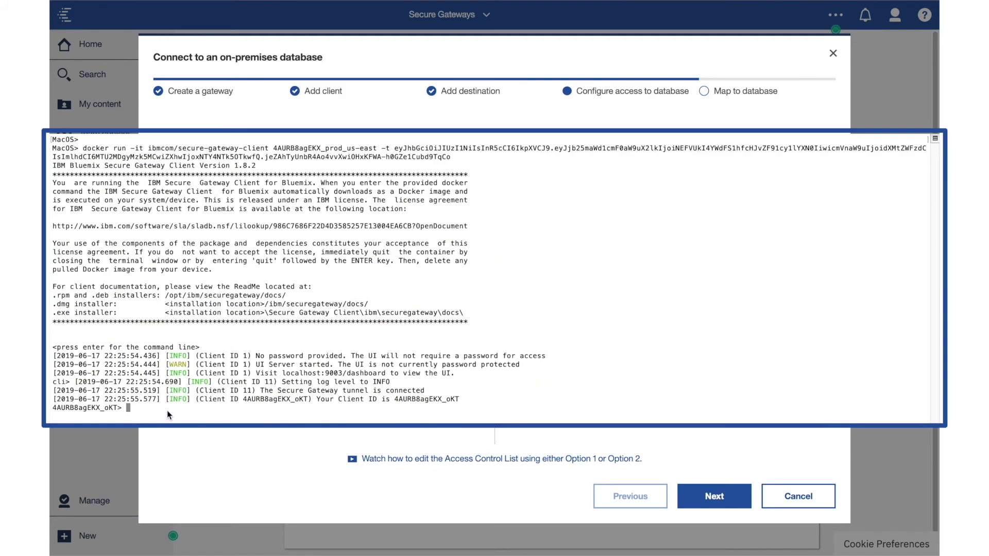
key("super+v")
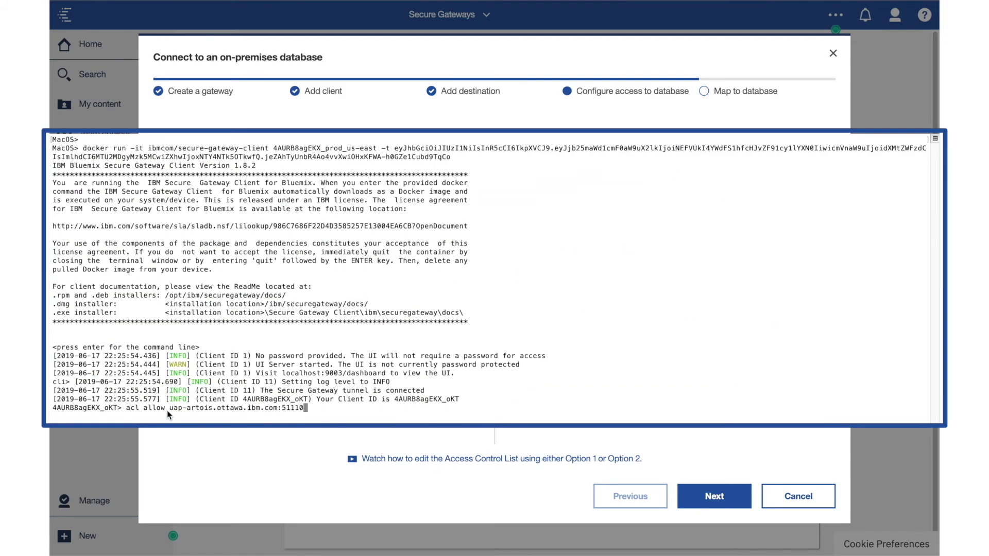
key("Return")
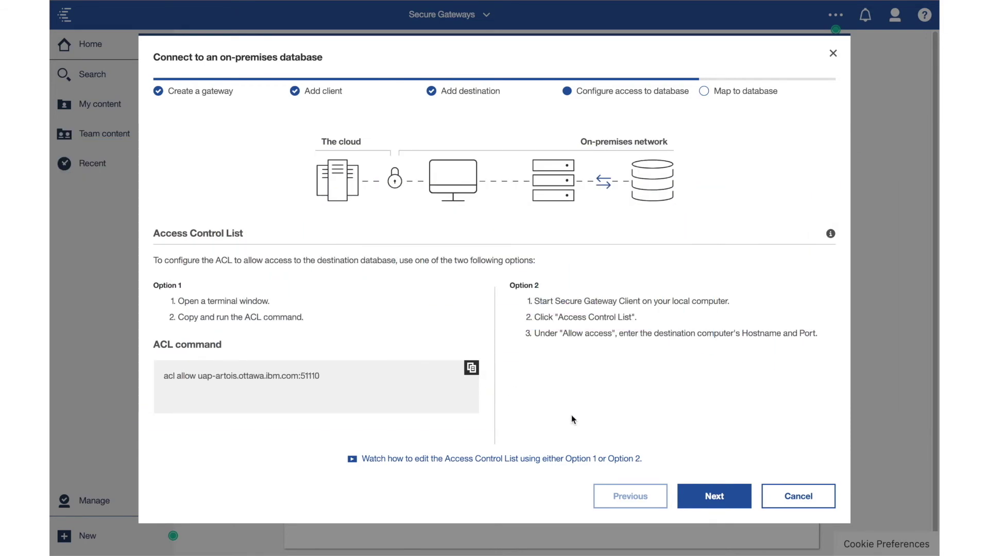
- Advance to the Map to database step and finish the wizard
left_click(713, 499)
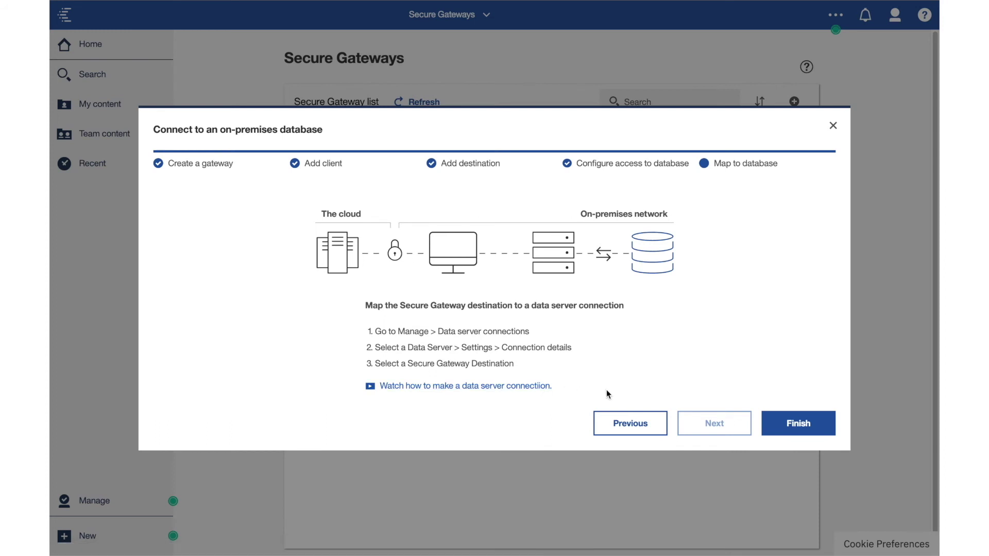
left_click(792, 428)
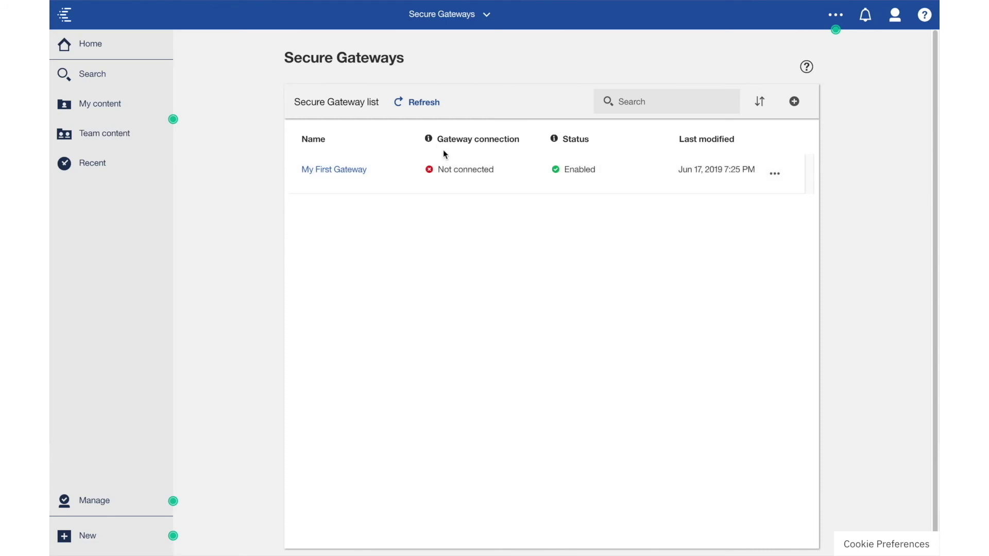
- Refresh the Secure Gateways list so My First Gateway shows Connected and Enabled
left_click(420, 108)
left_click(90, 500)
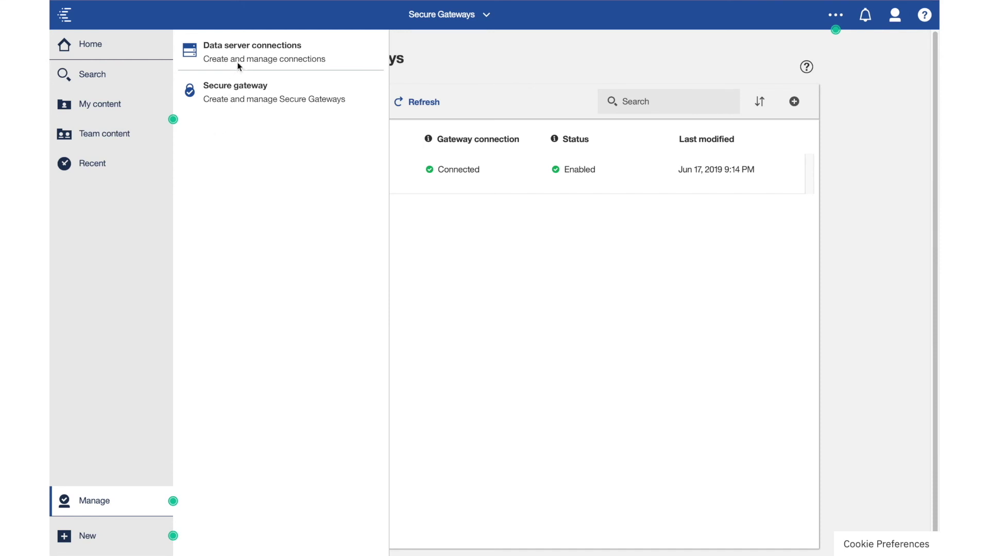
- Edit the My DB2 Database connection settings and display the available secure gateways
left_click(242, 50)
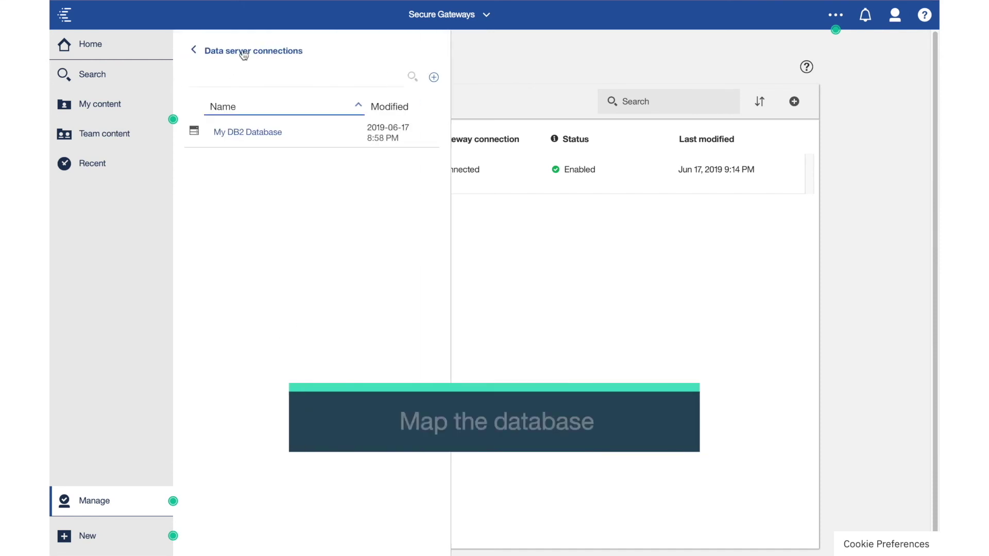
left_click(252, 133)
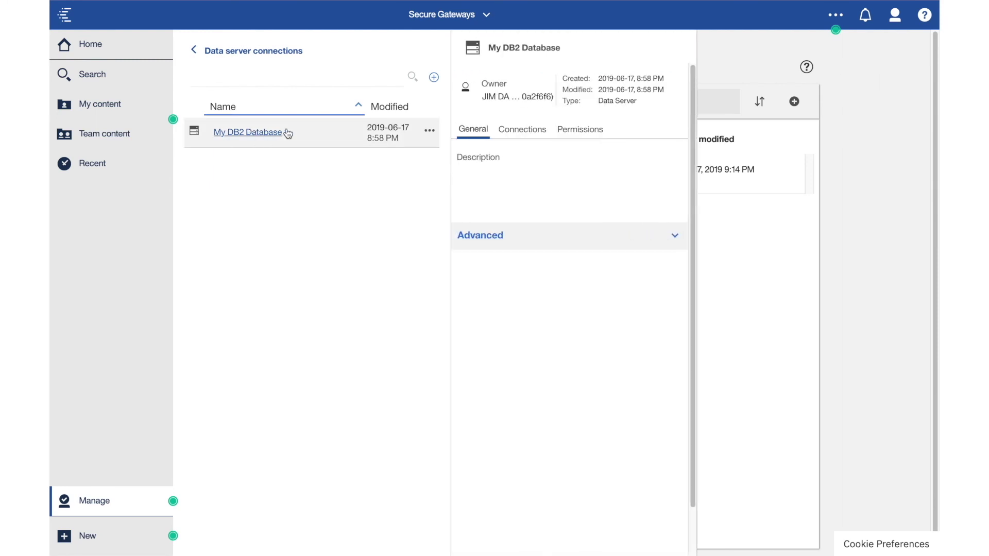
left_click(514, 134)
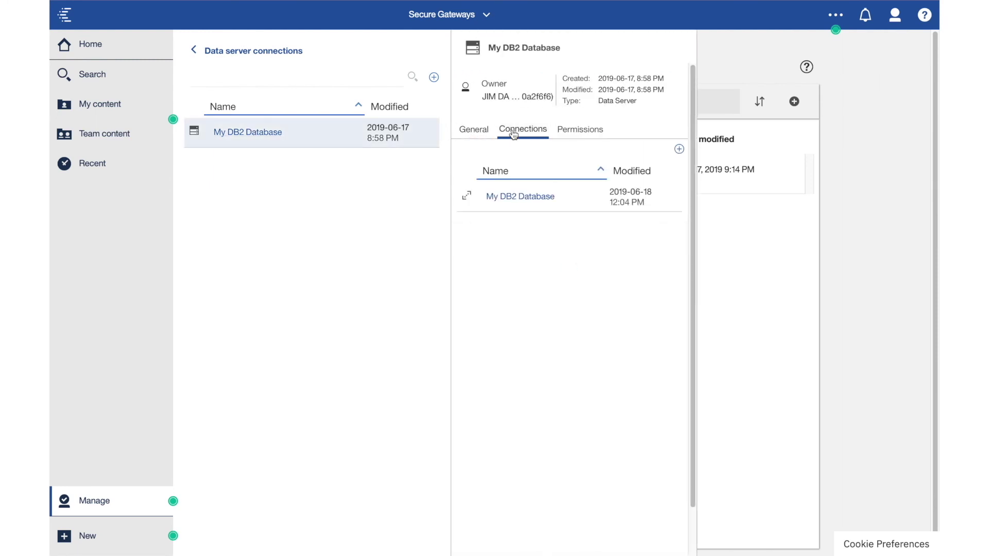
left_click(526, 197)
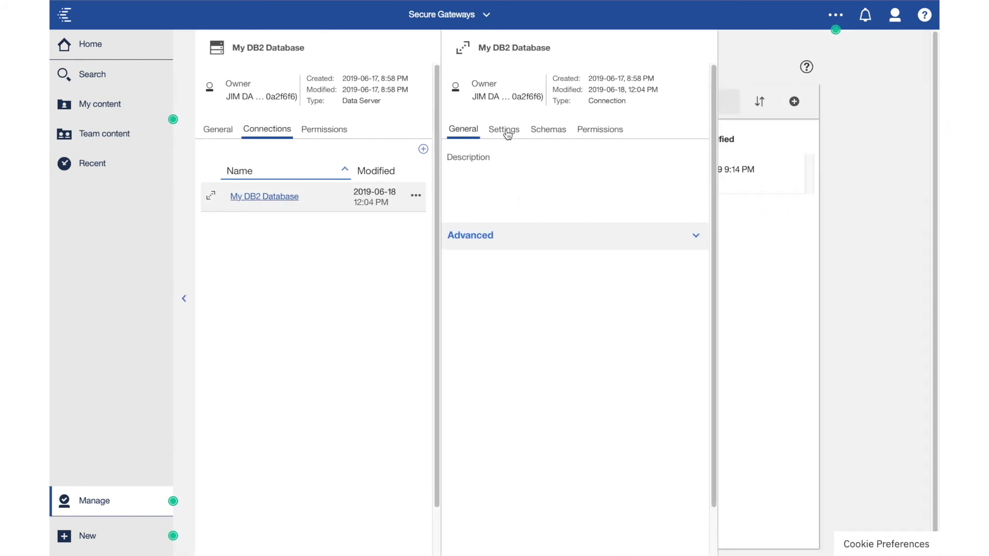
left_click(505, 131)
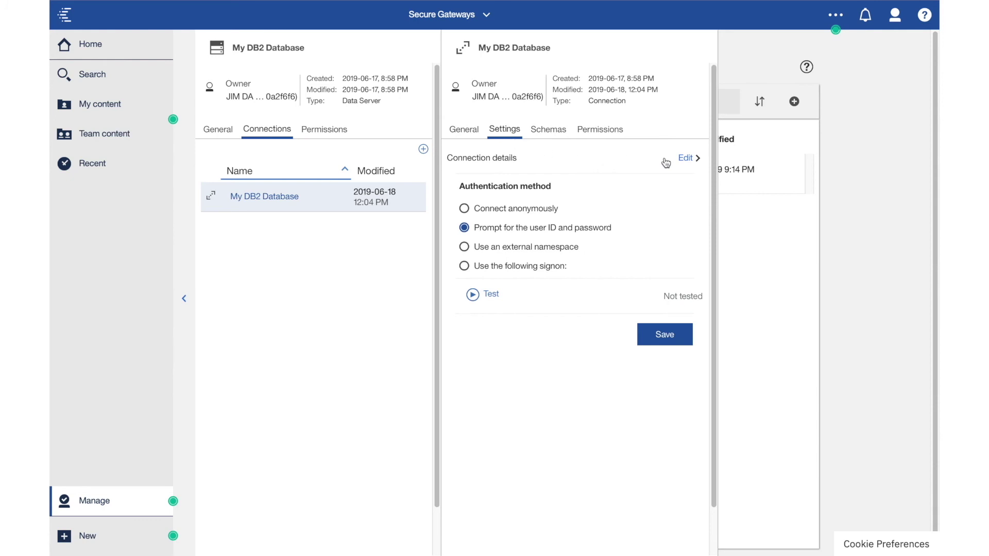
left_click(687, 159)
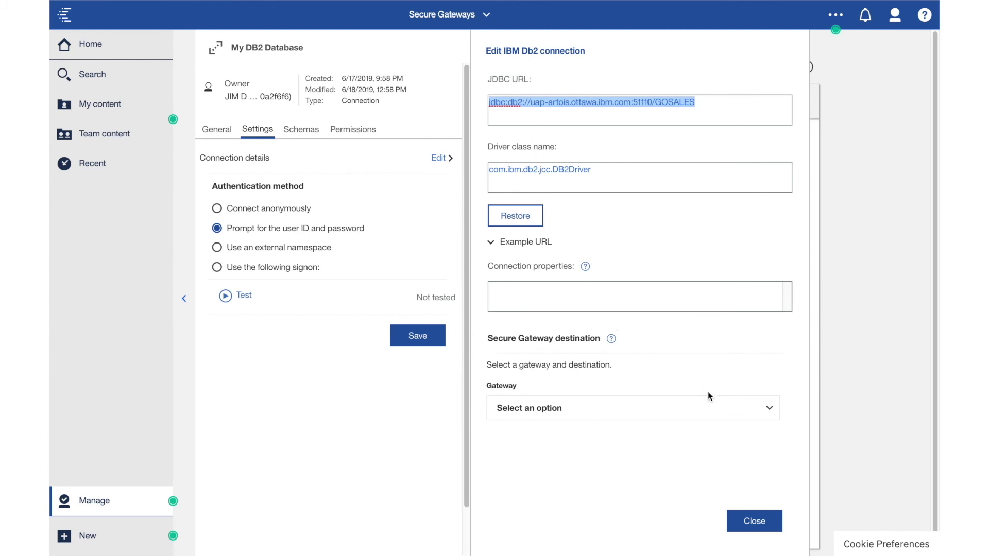
left_click(768, 409)
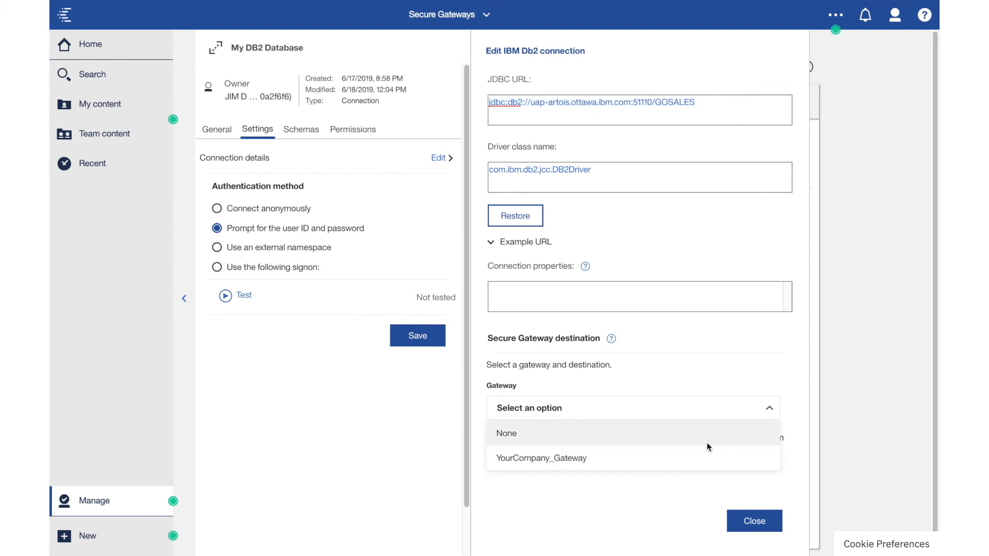
- Choose gateway YourCompany_Gateway and destination MyLocal DB2 Database, and show its host uap-artois.ottawa.ibm.com:51110
left_click(693, 457)
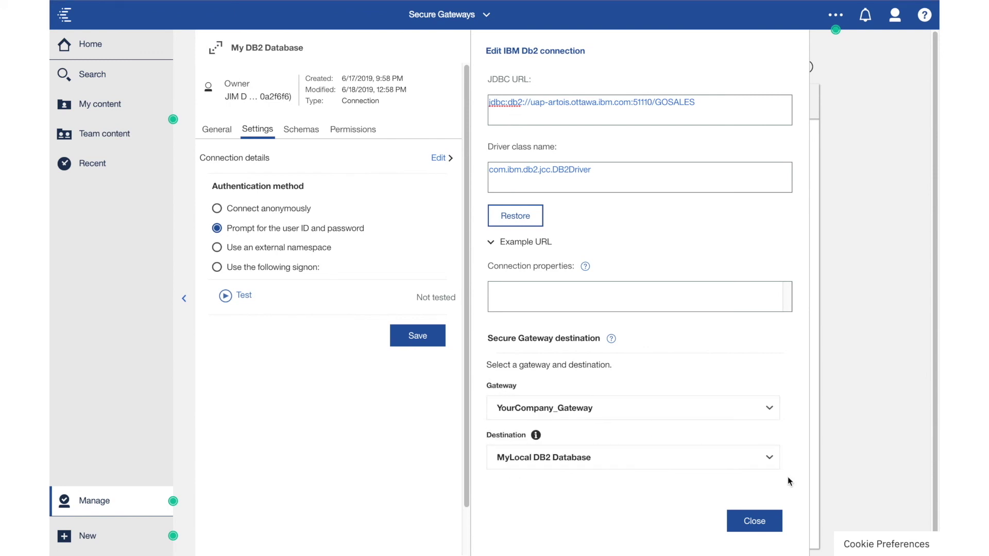
left_click(771, 462)
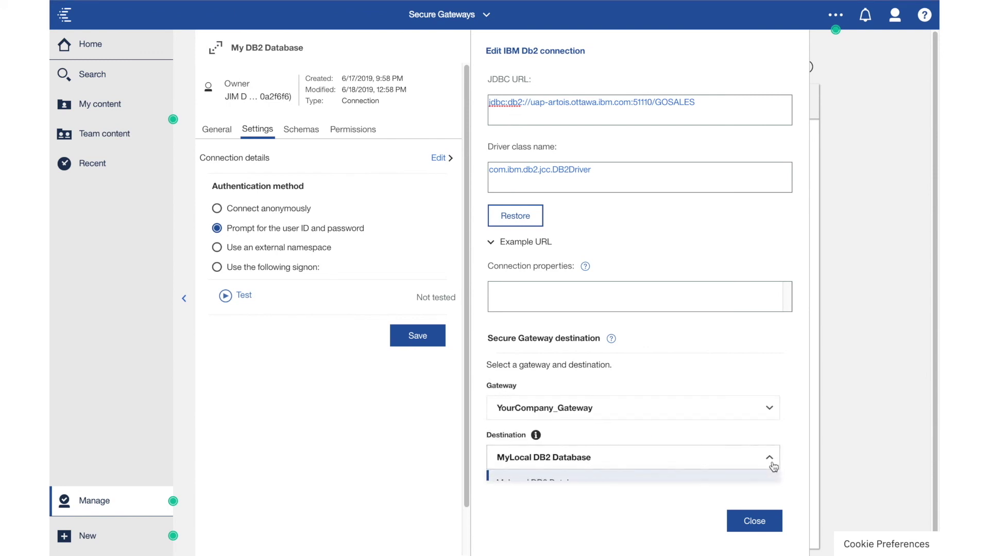
left_click(602, 485)
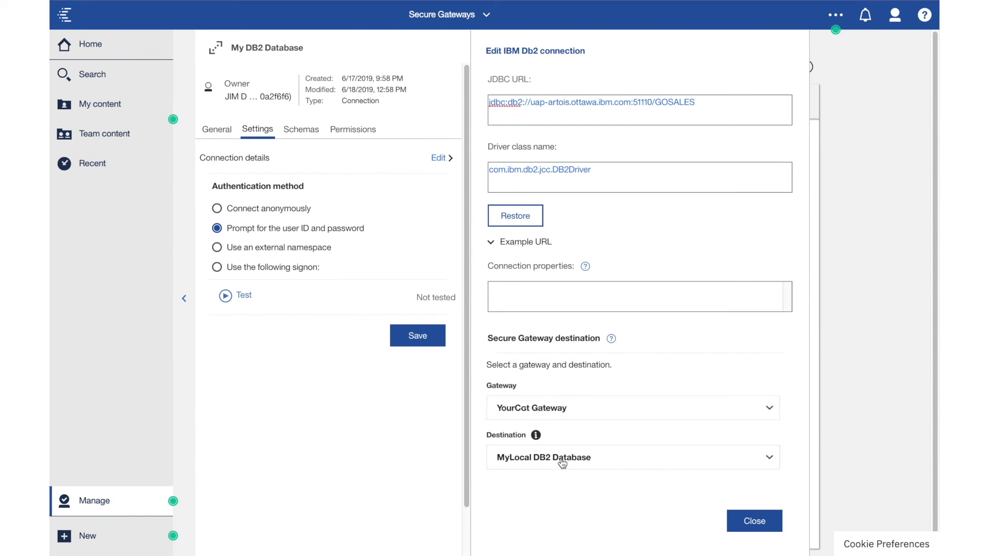
left_click(536, 436)
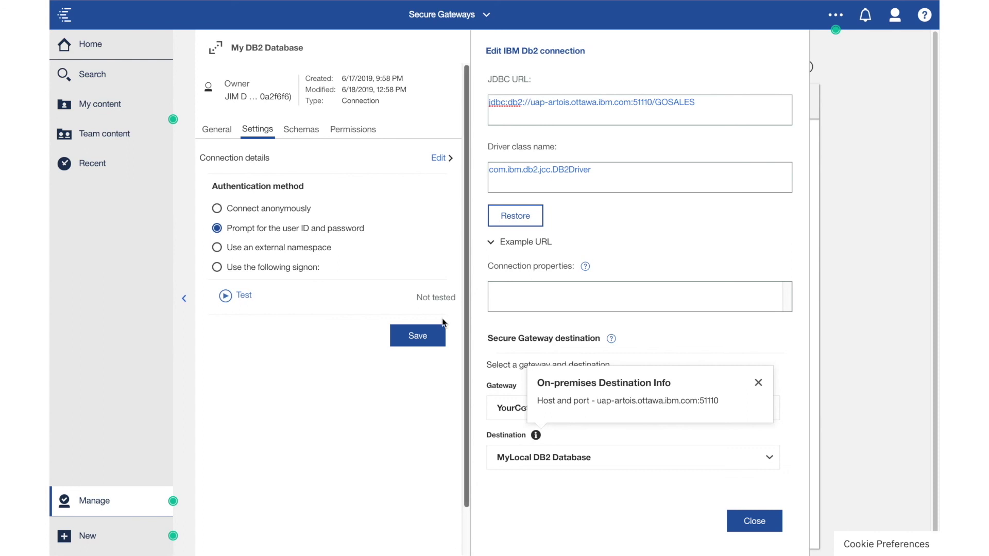
- Save the gateway mapping, then test the connection by submitting the database user ID and password
left_click(429, 341)
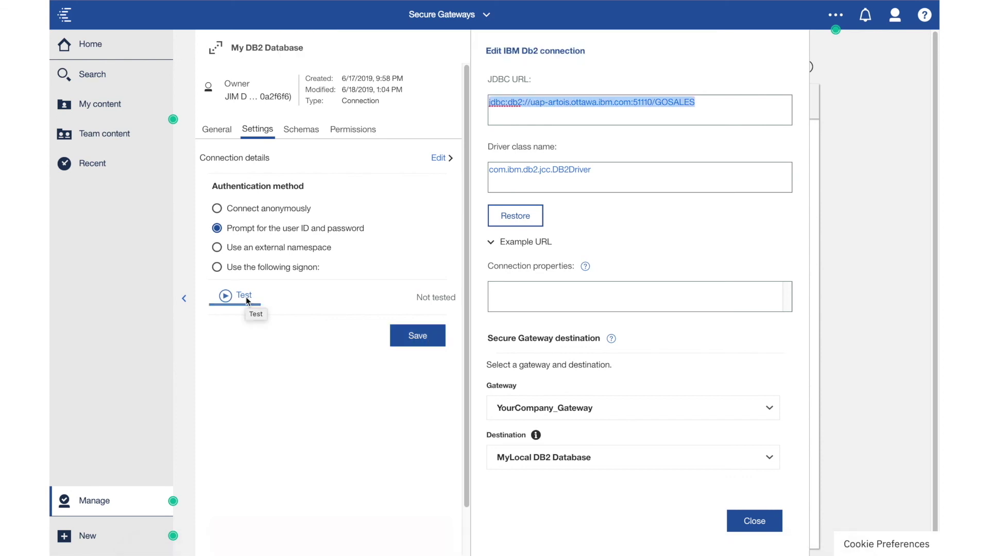
left_click(244, 296)
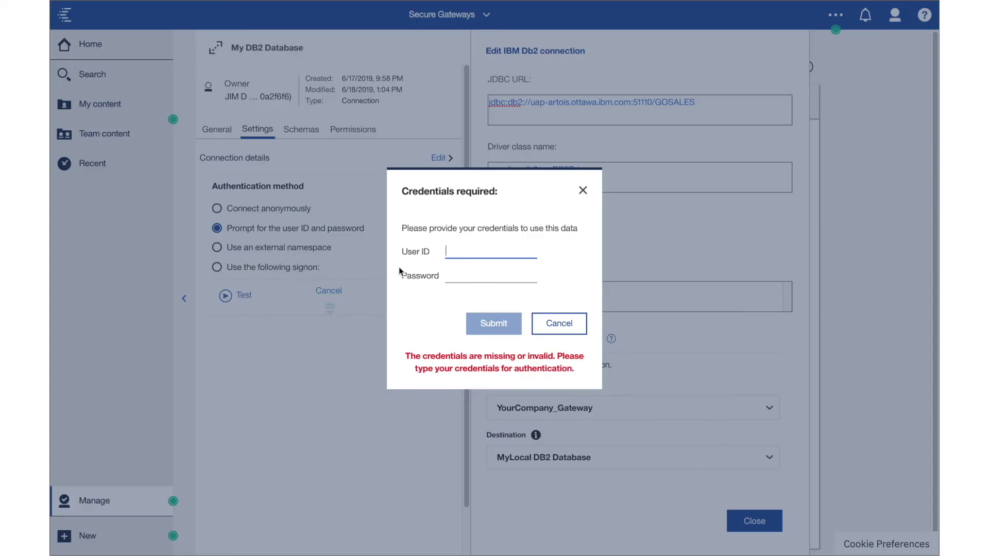
type("gosales")
key("Tab")
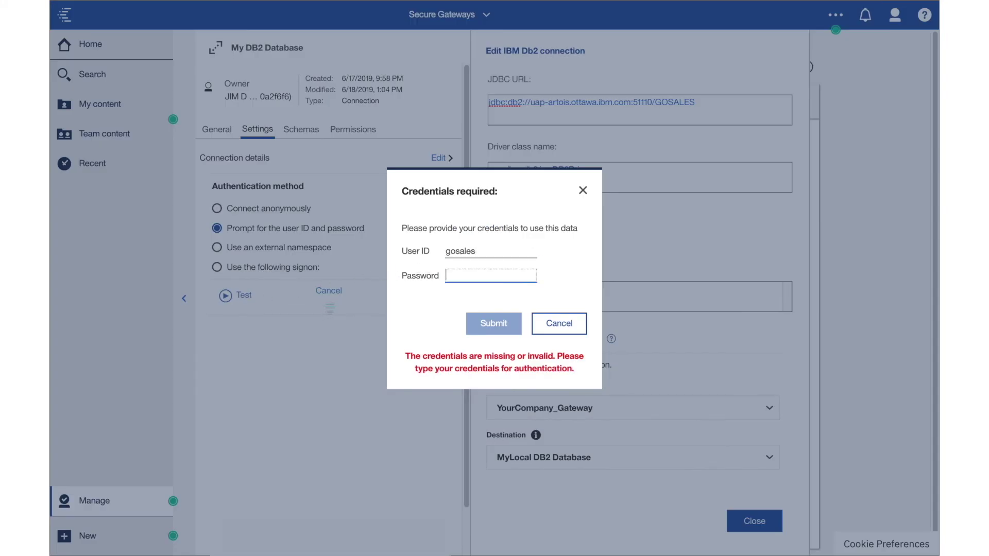
type("********")
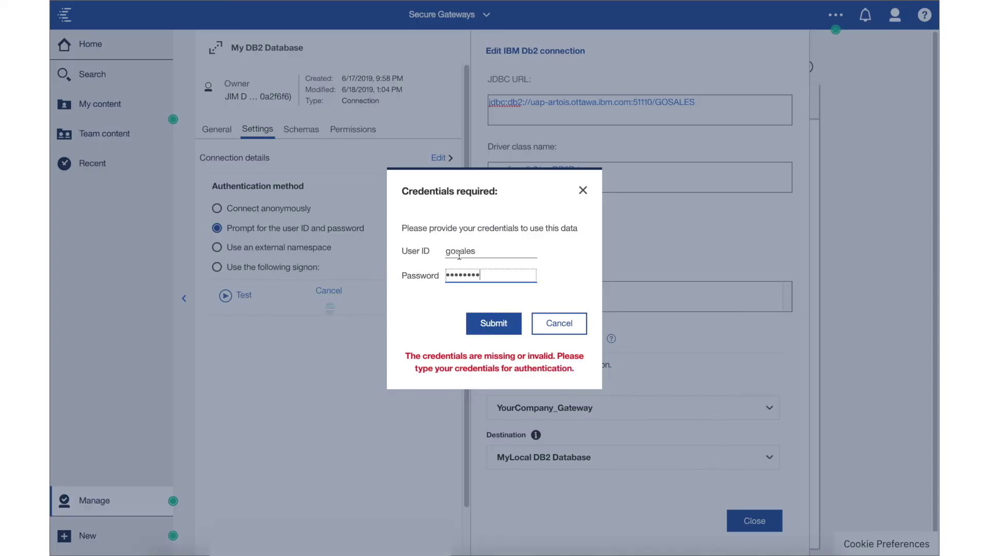
left_click(489, 323)
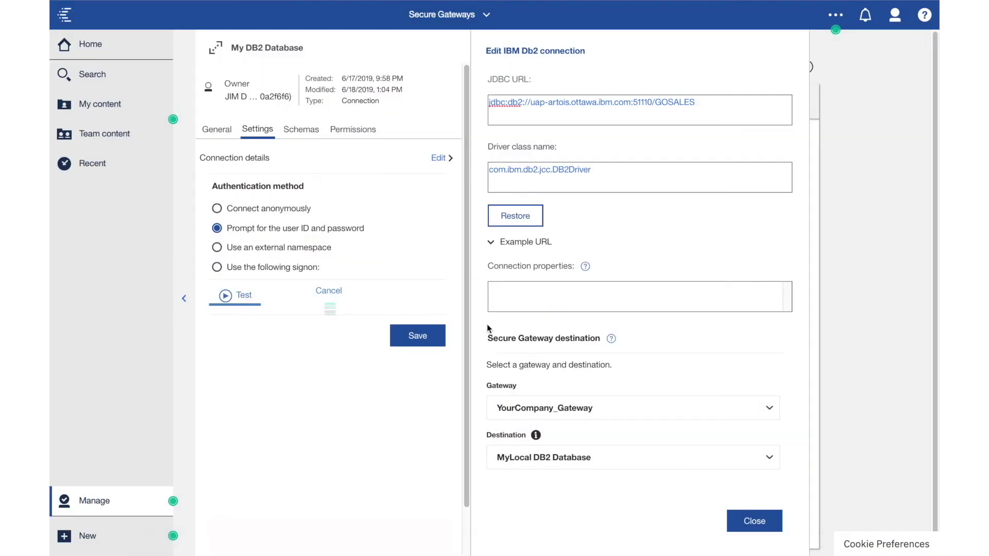